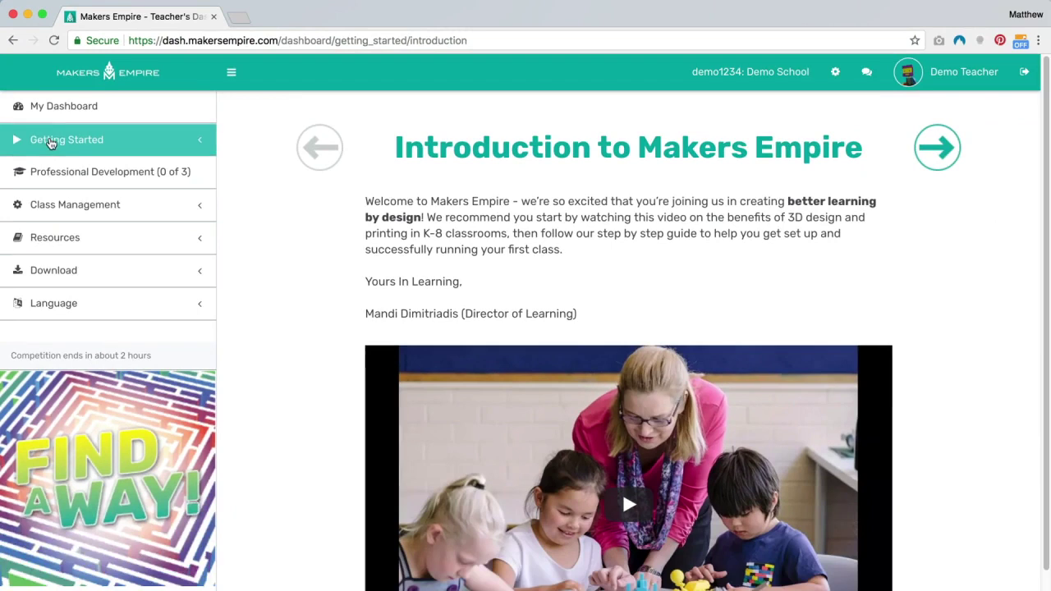
- Step through the Getting Started guide pages from 2b. Login to 4d. Login with your class
left_click(97, 276)
left_click(43, 191)
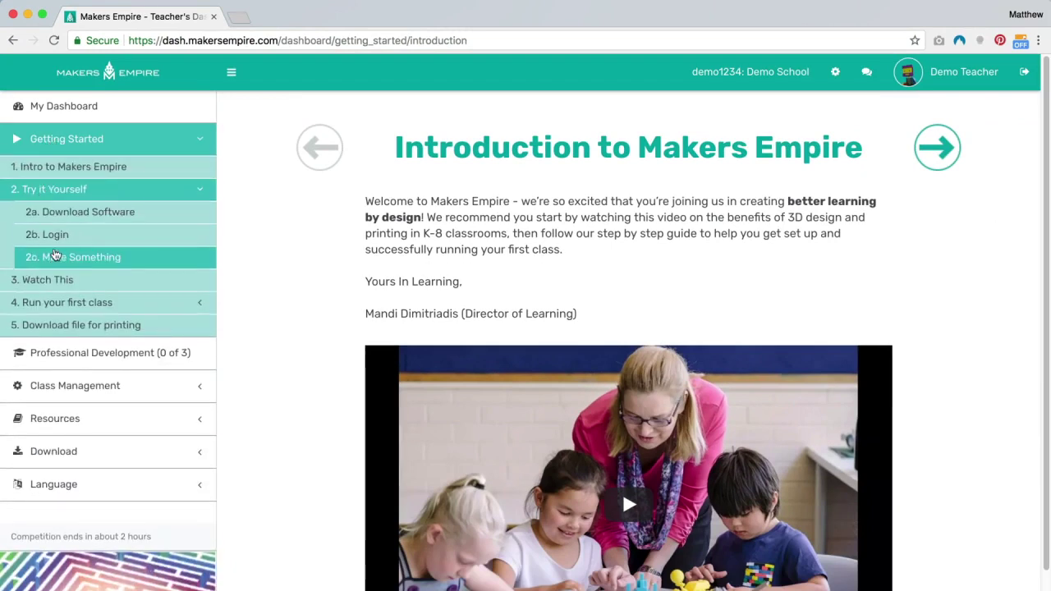
left_click(52, 237)
left_click(38, 279)
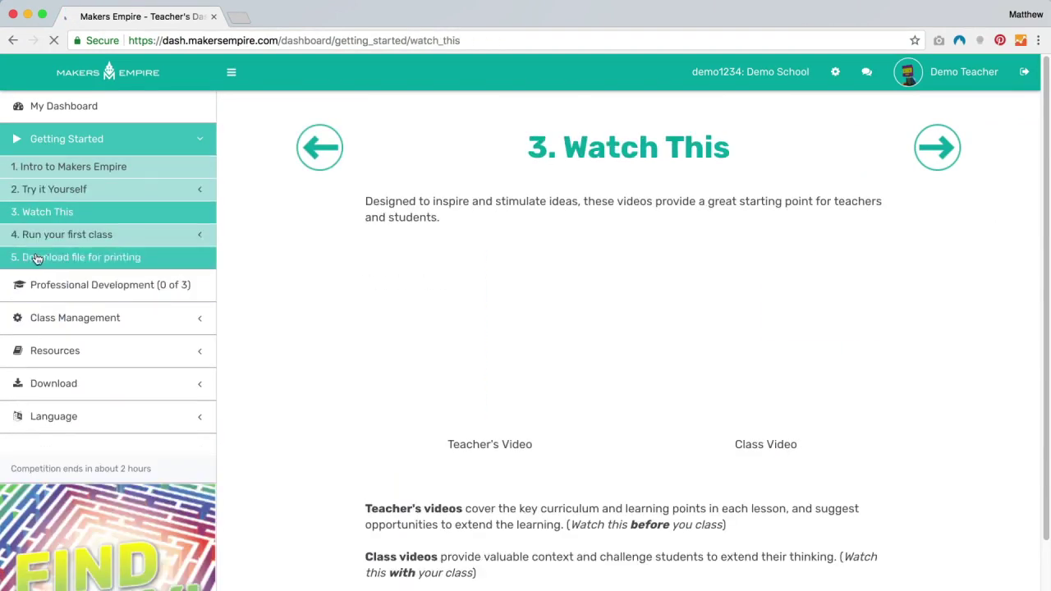
left_click(37, 242)
left_click(47, 280)
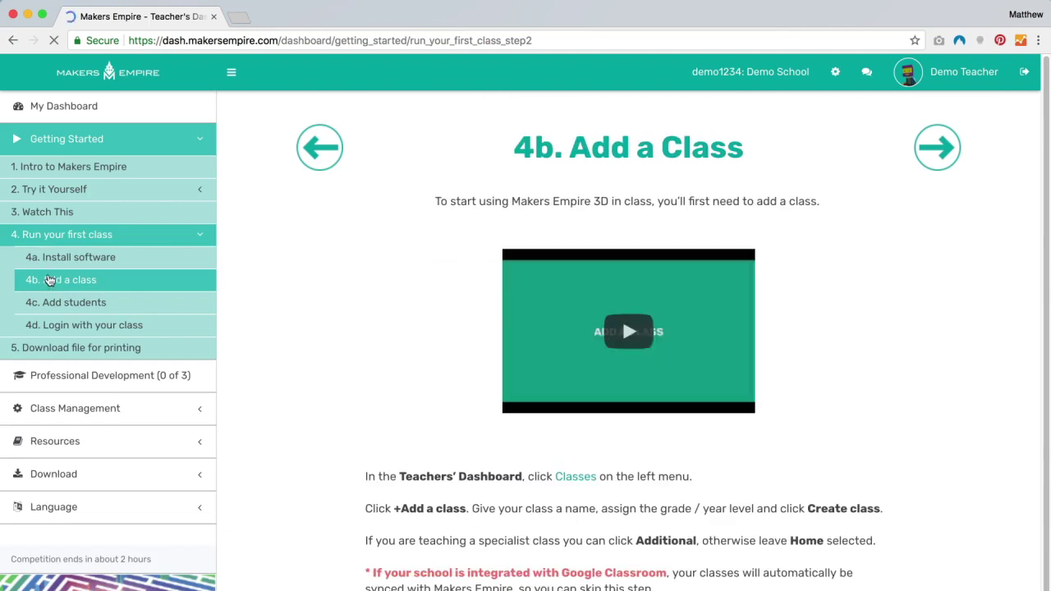
left_click(49, 302)
left_click(57, 325)
- Expand the Google and Individual Login instructions on step 4d, then return to My Dashboard
left_click(458, 278)
left_click(1044, 152)
left_click(451, 280)
left_click(436, 400)
left_click_drag(1023, 272, 985, 214)
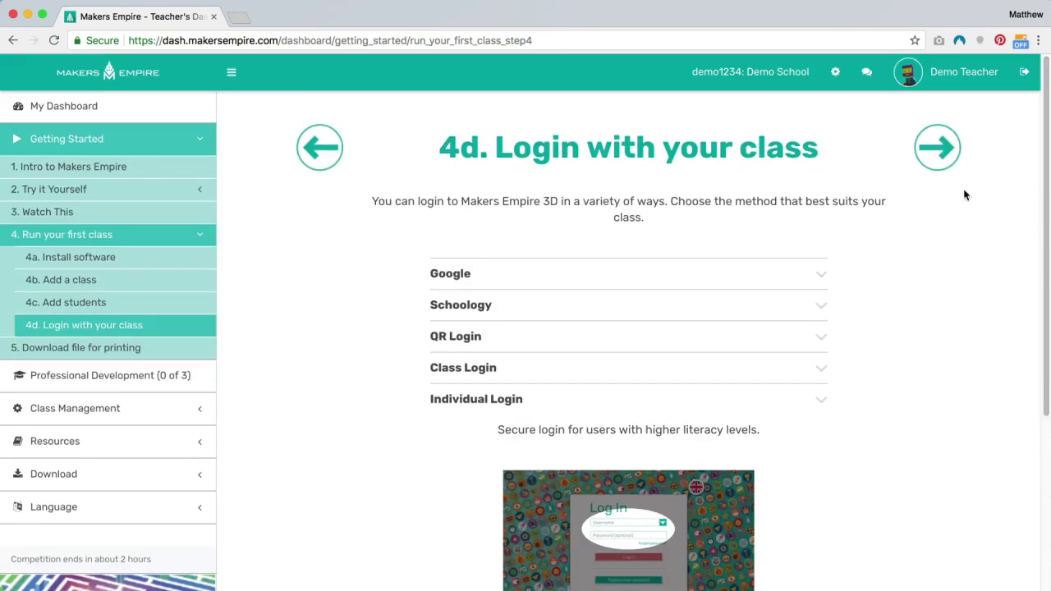
left_click(73, 108)
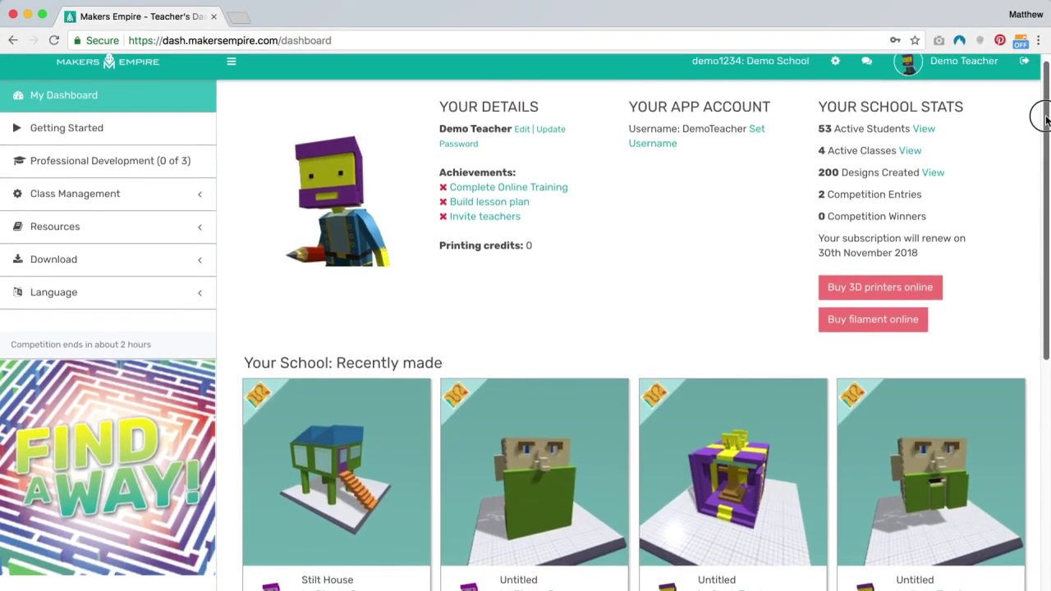
- Scroll down the dashboard toward the Professional Development section
left_click_drag(1044, 115, 1045, 95)
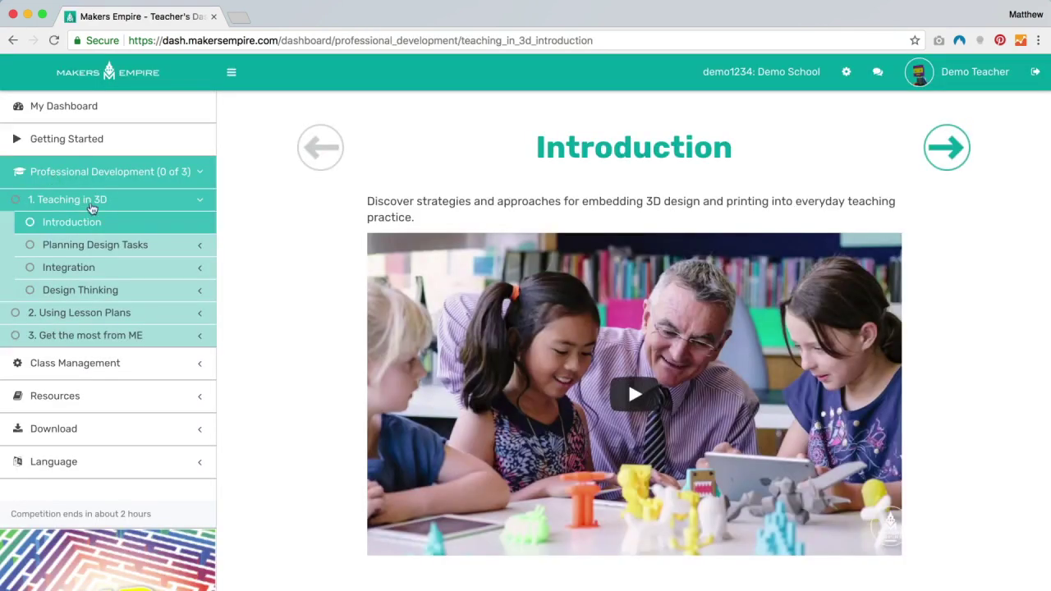
- Play the introduction video and open the Planning Design Tasks and Integration watch steps
left_click(637, 397)
left_click(95, 245)
left_click(70, 269)
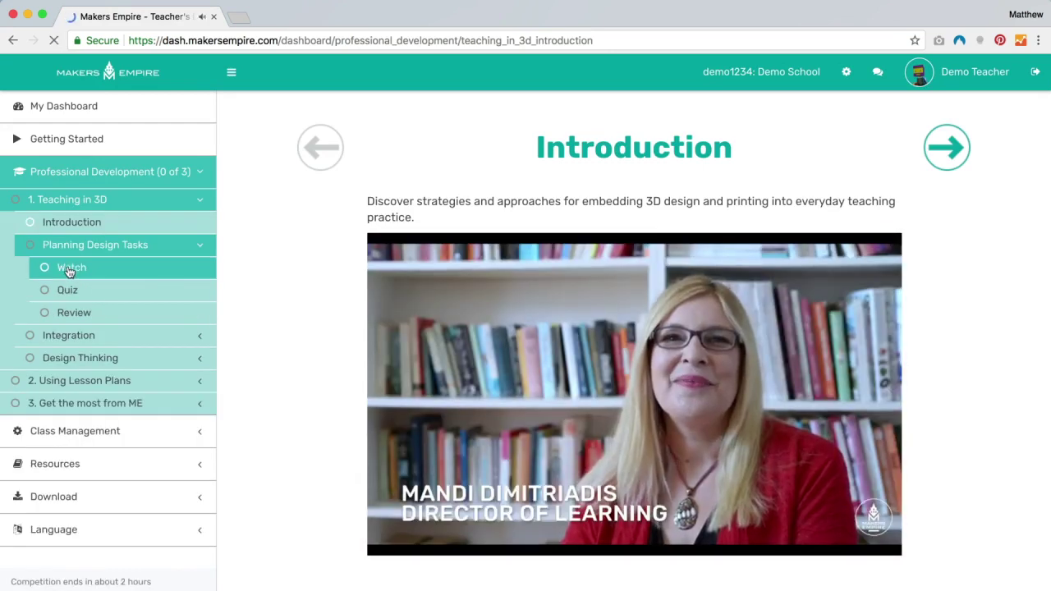
left_click(72, 338)
left_click(71, 297)
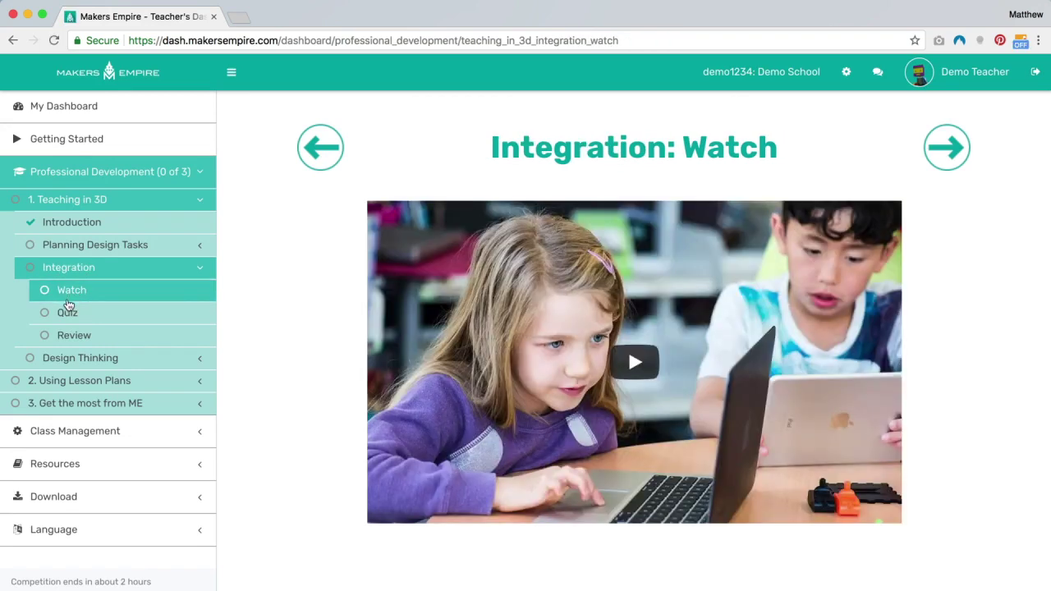
- Go through the Design Thinking watch, quiz and review pages
left_click(77, 358)
left_click(76, 315)
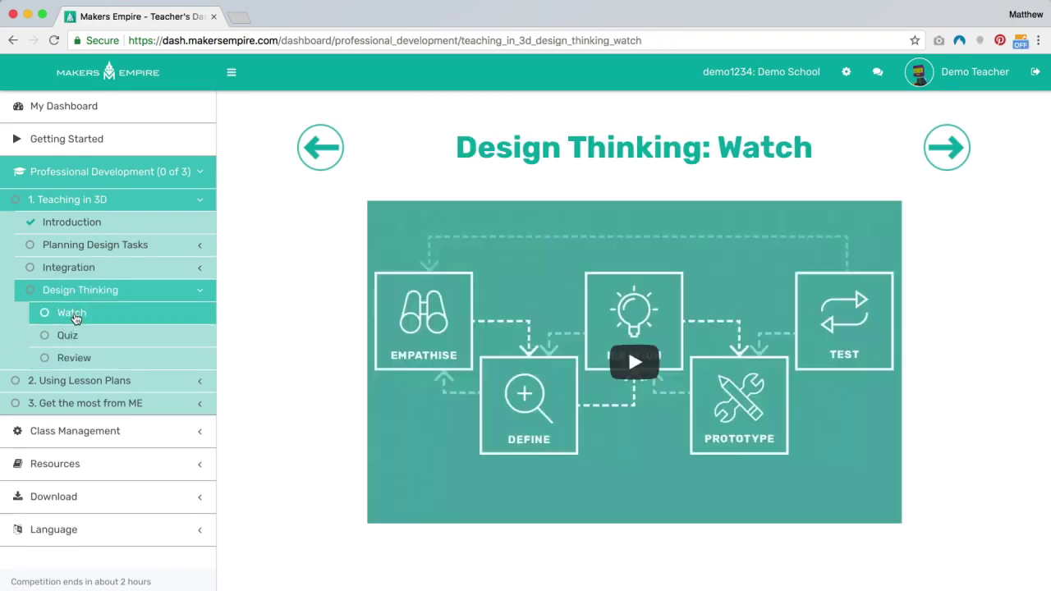
left_click(69, 338)
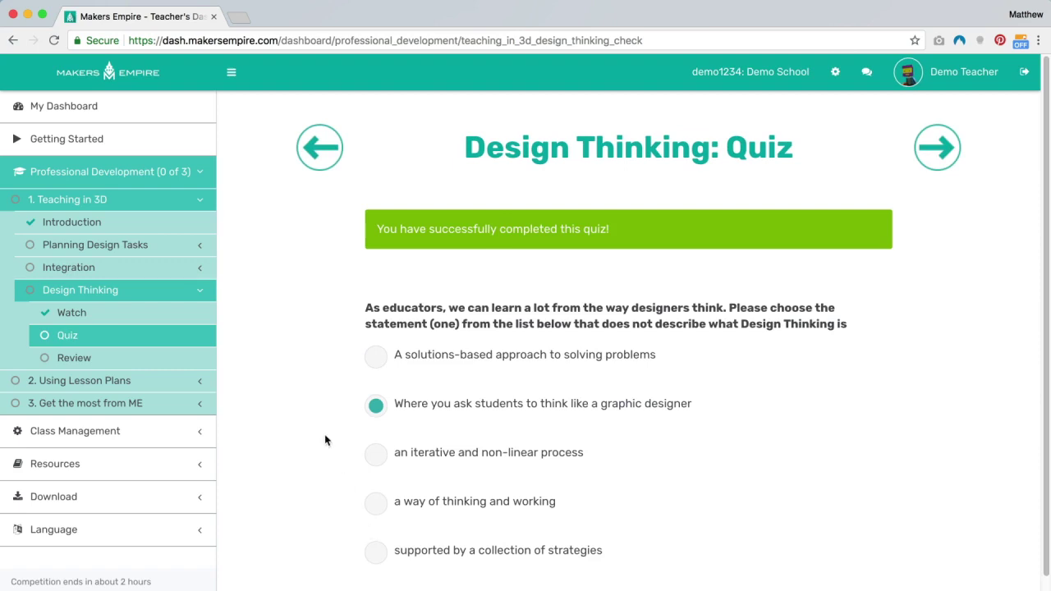
left_click(80, 358)
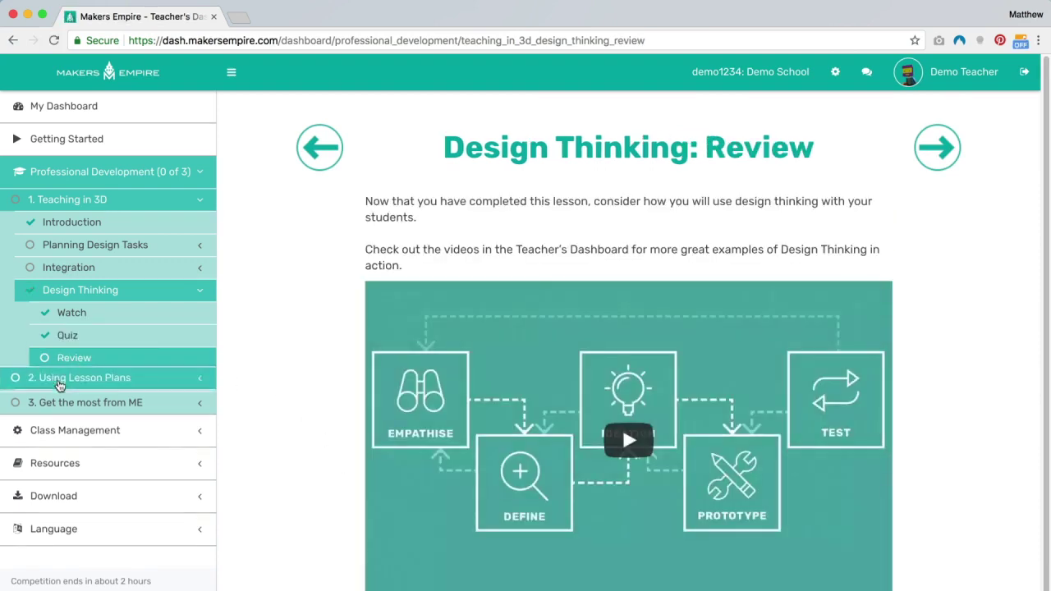
left_click(65, 381)
- Open the Lesson Library and Creating and Sharing watch steps of Using Lesson Plans
left_click(62, 271)
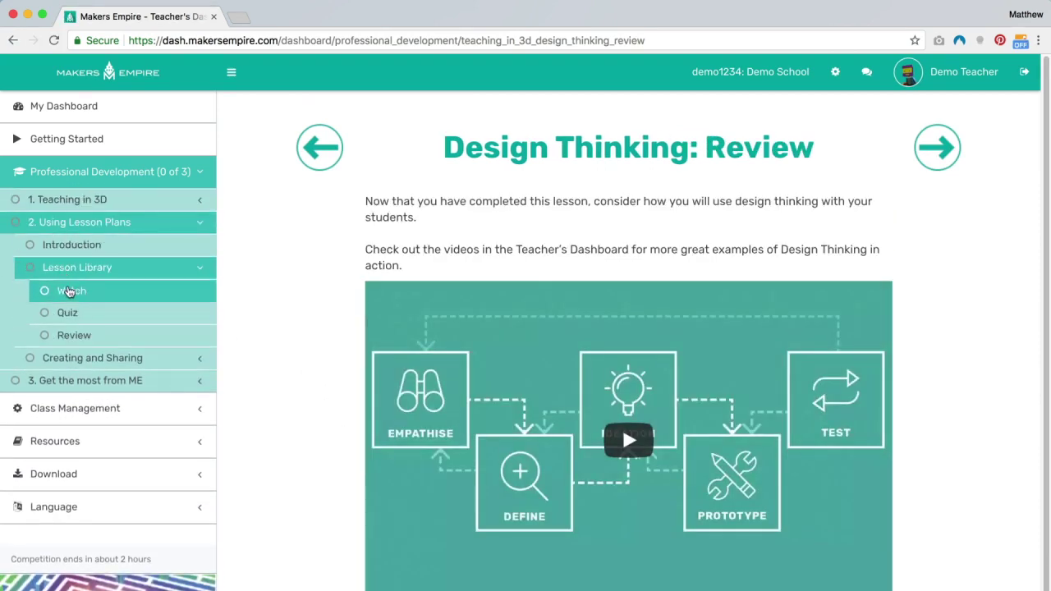
left_click(69, 292)
left_click(74, 360)
left_click(74, 317)
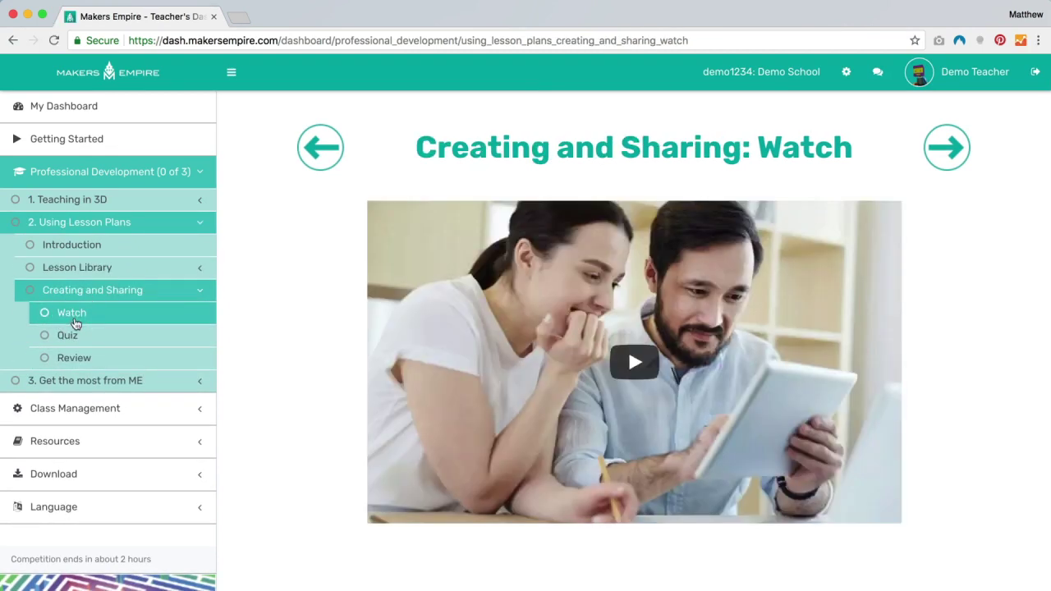
- In Get the most from ME, open the Deeper Engagement watch, quiz and review pages
left_click(82, 381)
left_click(82, 290)
left_click(80, 313)
left_click(77, 337)
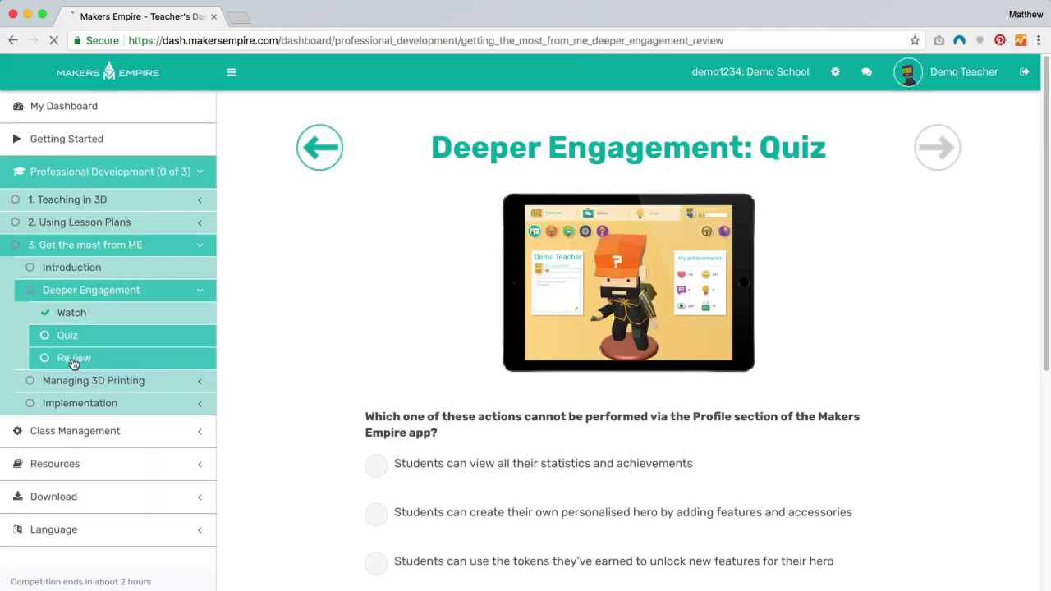
left_click(72, 362)
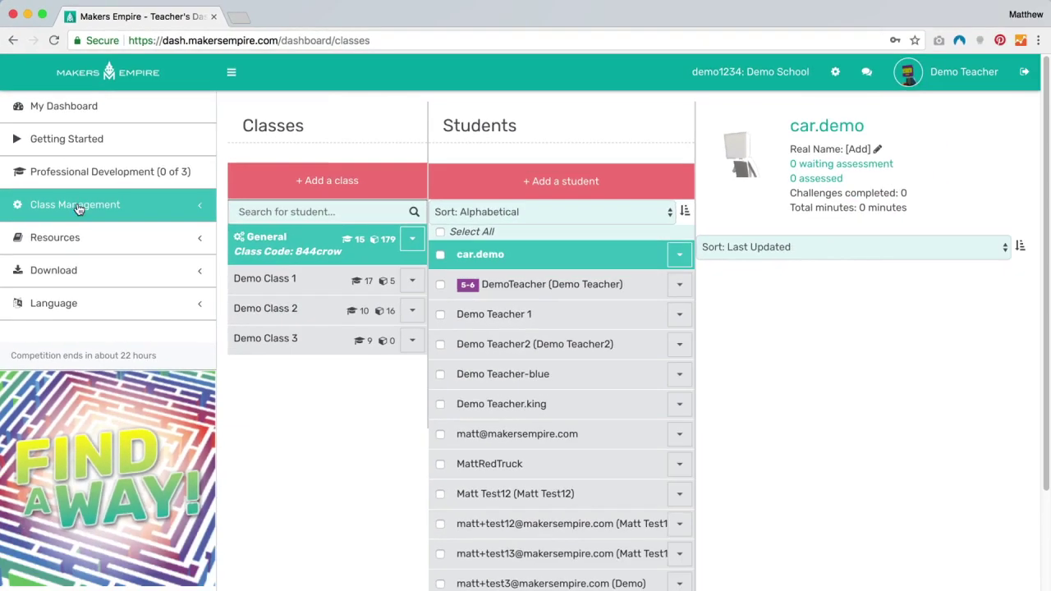
- Show the students of Demo Class 2 and browse two students' designs
left_click(294, 397)
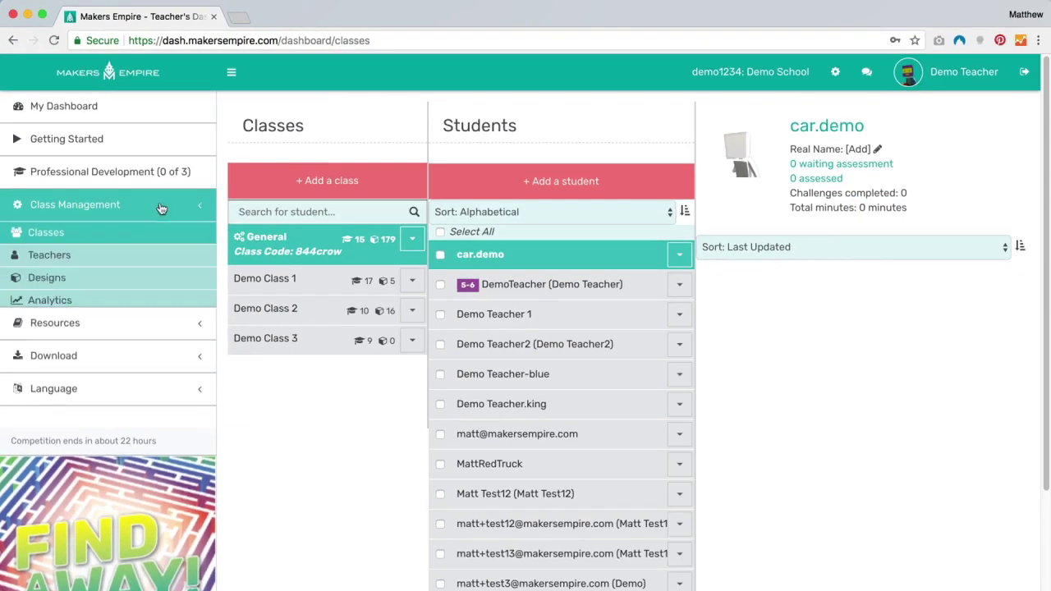
left_click(285, 312)
left_click(482, 287)
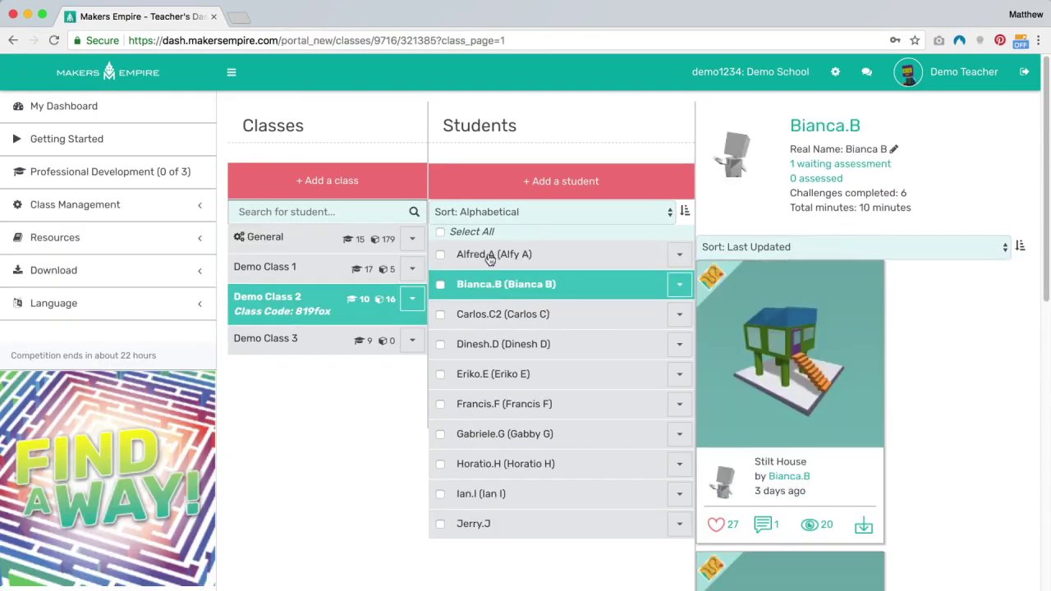
left_click(487, 258)
- Add a new student with a username, real name and curriculum level K-2
left_click(563, 182)
left_click(336, 181)
type("Karl.K")
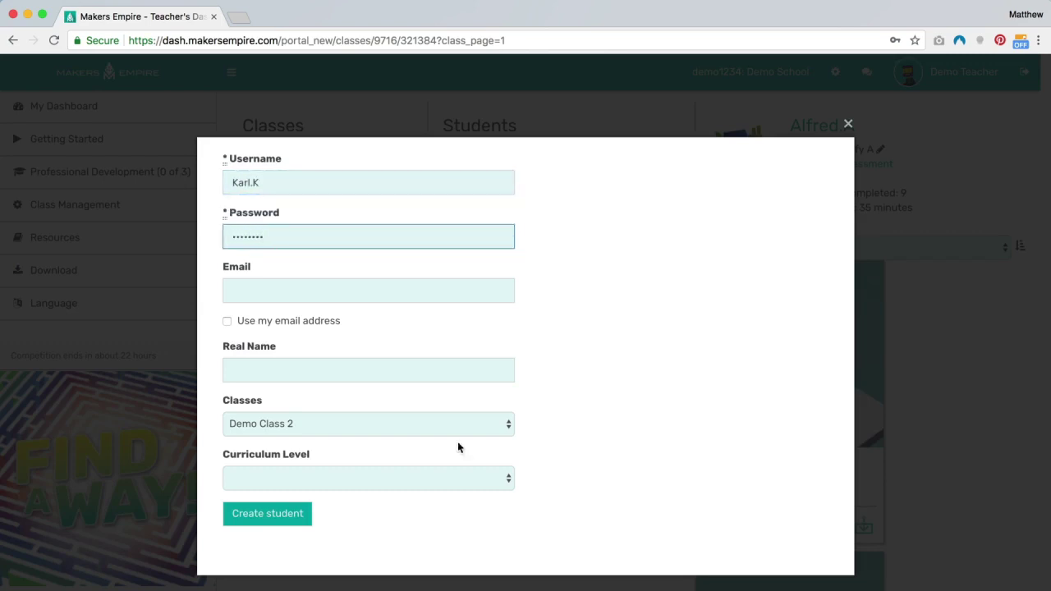
left_click(240, 359)
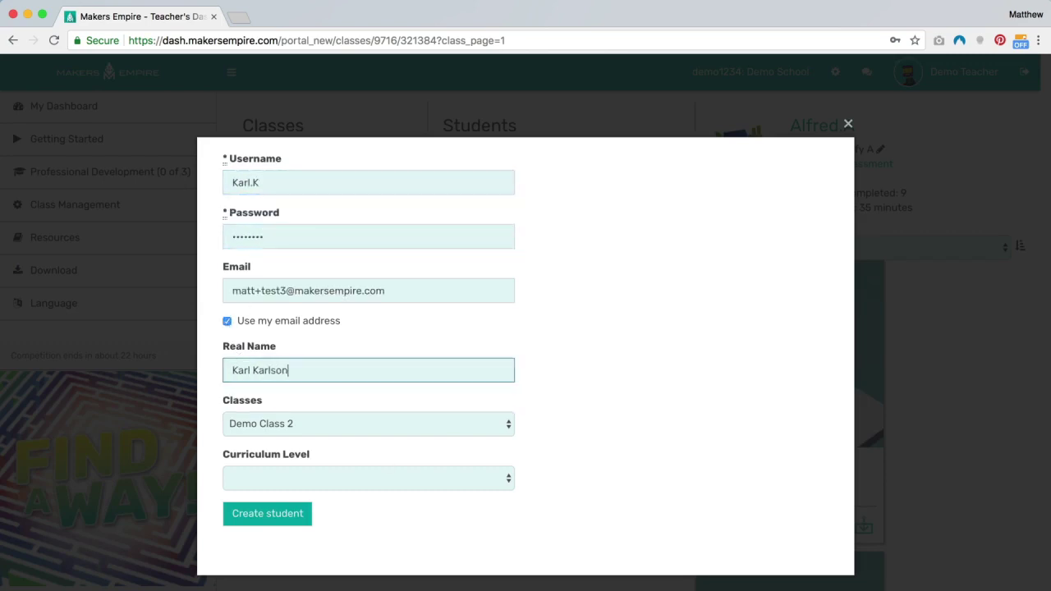
left_click(350, 477)
left_click(340, 493)
left_click(279, 512)
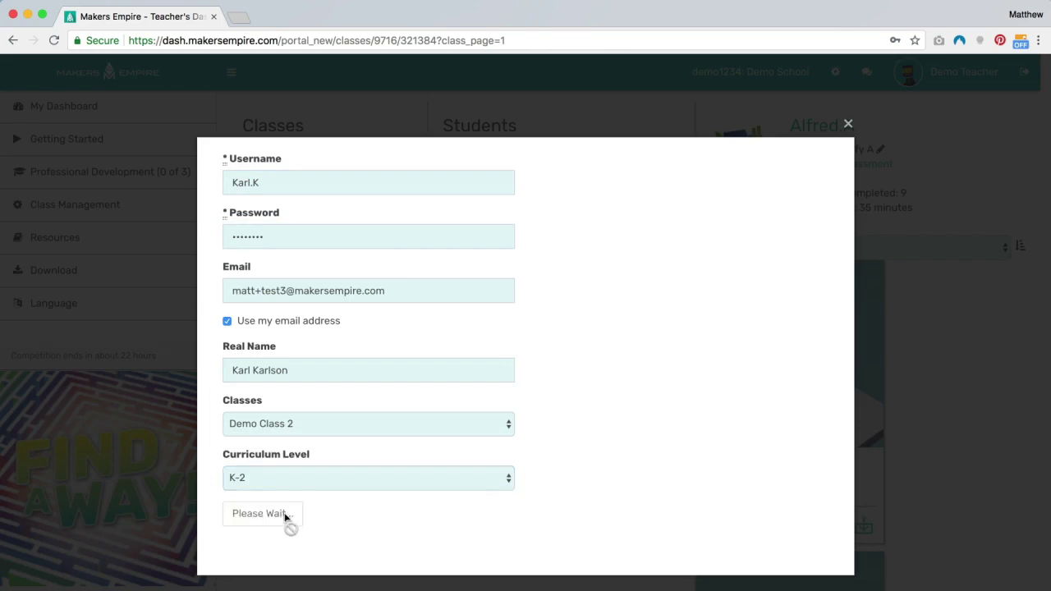
left_click(847, 123)
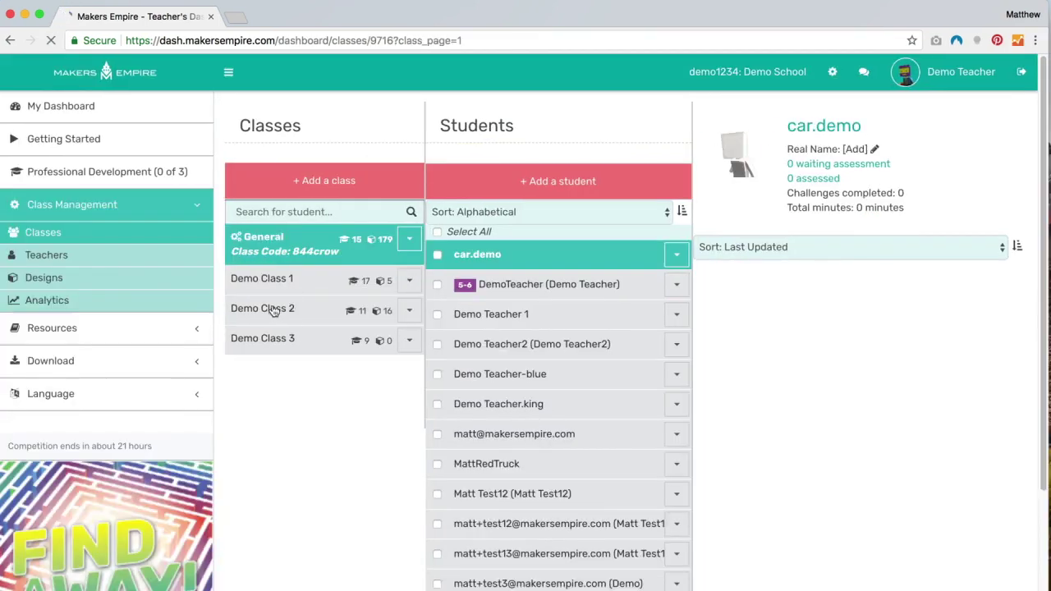
- Open the Demo Class 2 student's design portfolio and their Fierce Chest design page
left_click(271, 306)
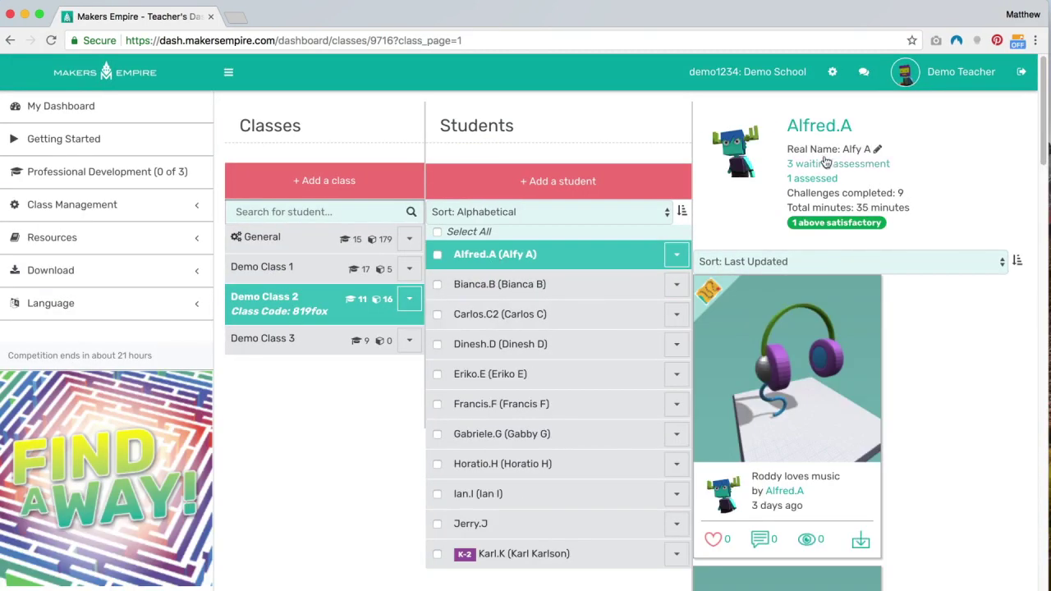
left_click(820, 127)
left_click(924, 244)
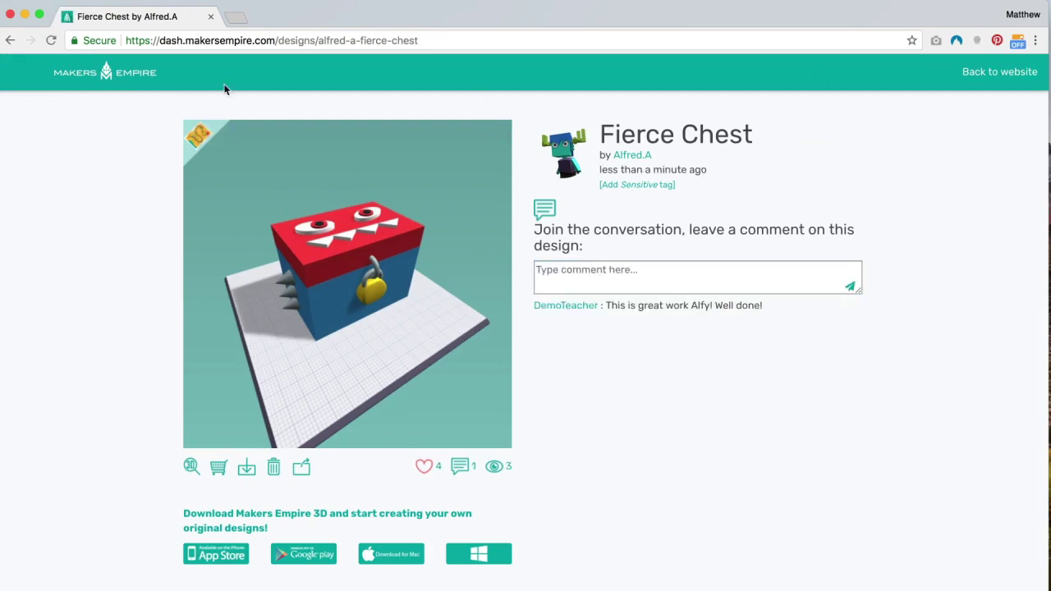
left_click(948, 74)
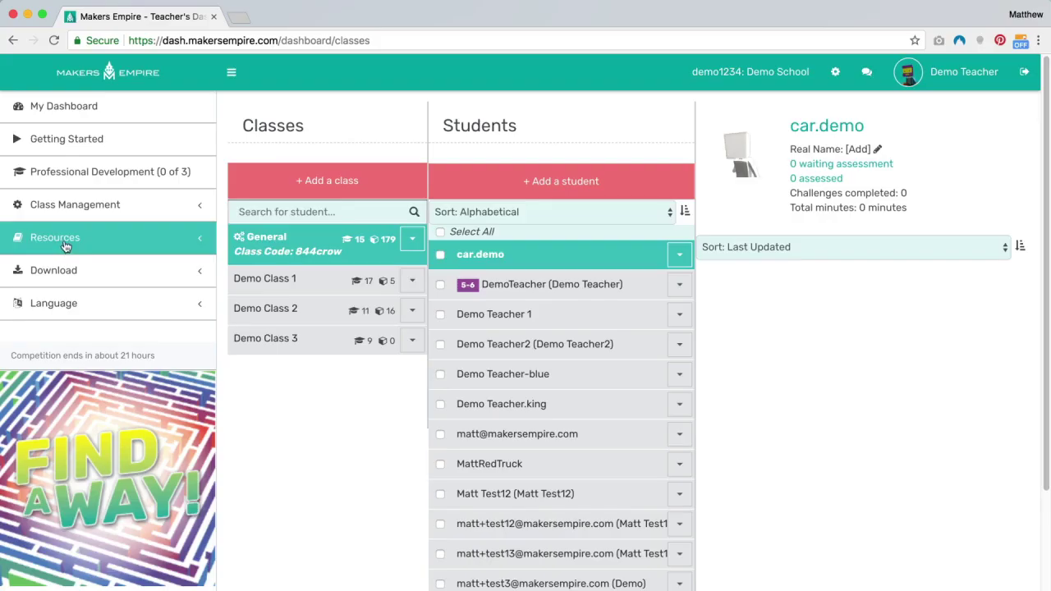
- Open the Banana Cookies challenge and start building a design with the CLASSIC toolbox
left_click(66, 245)
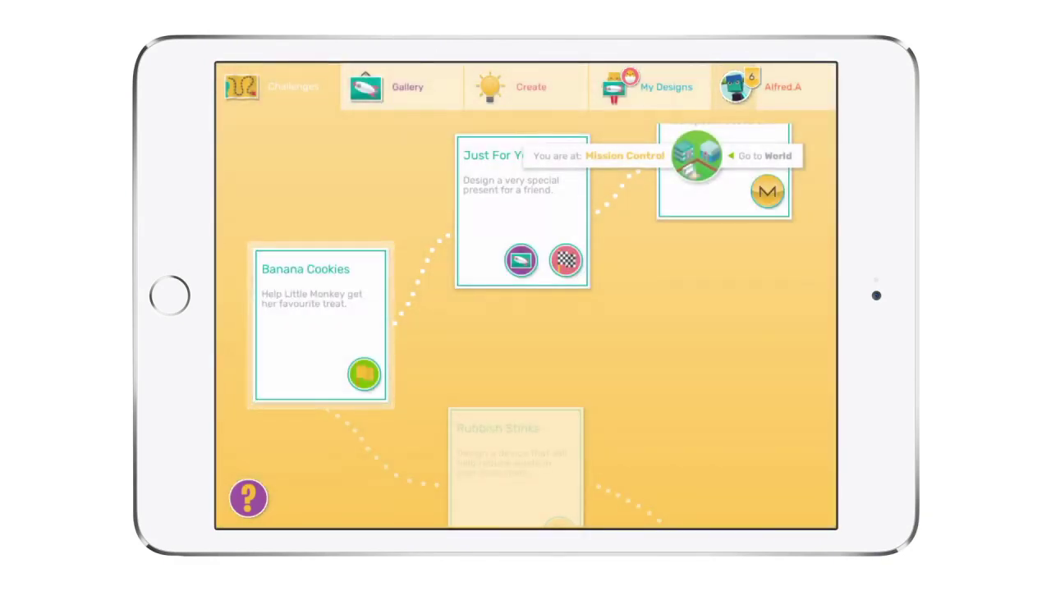
left_click(320, 329)
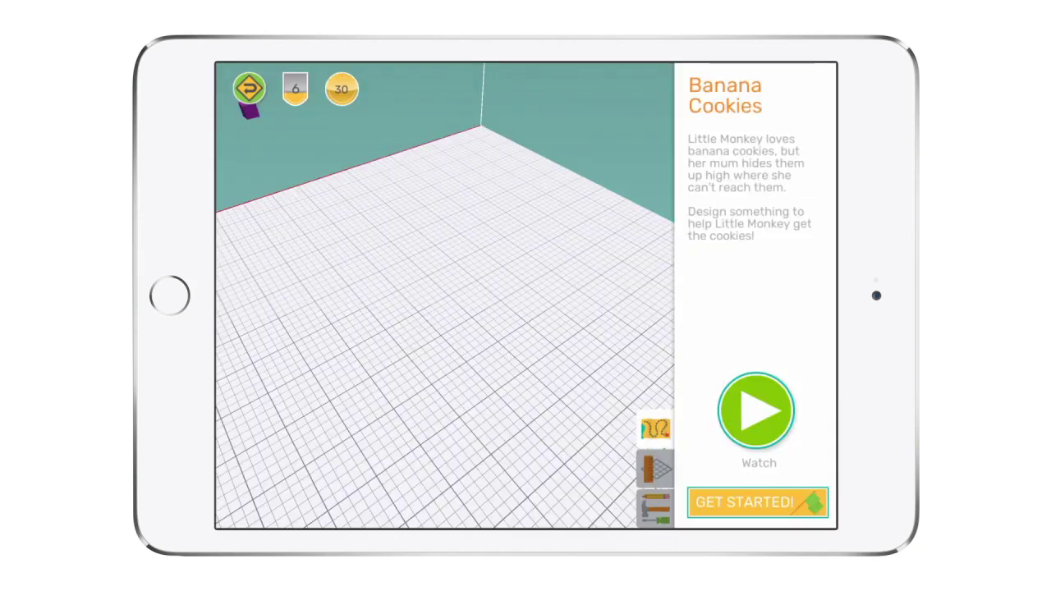
left_click(758, 502)
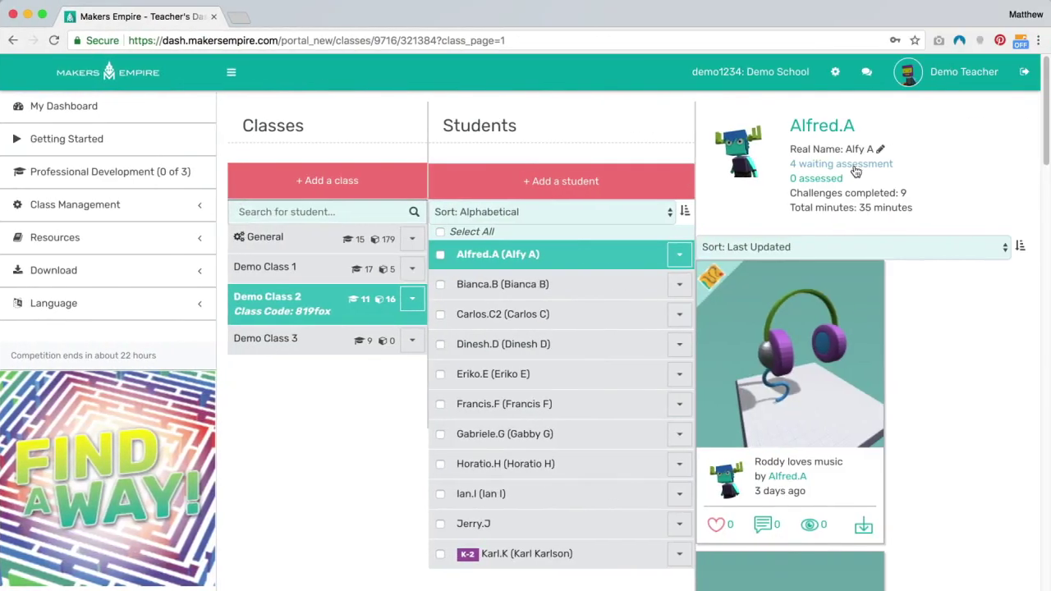
- Assess the waiting design as Above Satisfactory with one reward token, then filter lessons to Grade 4
left_click(855, 166)
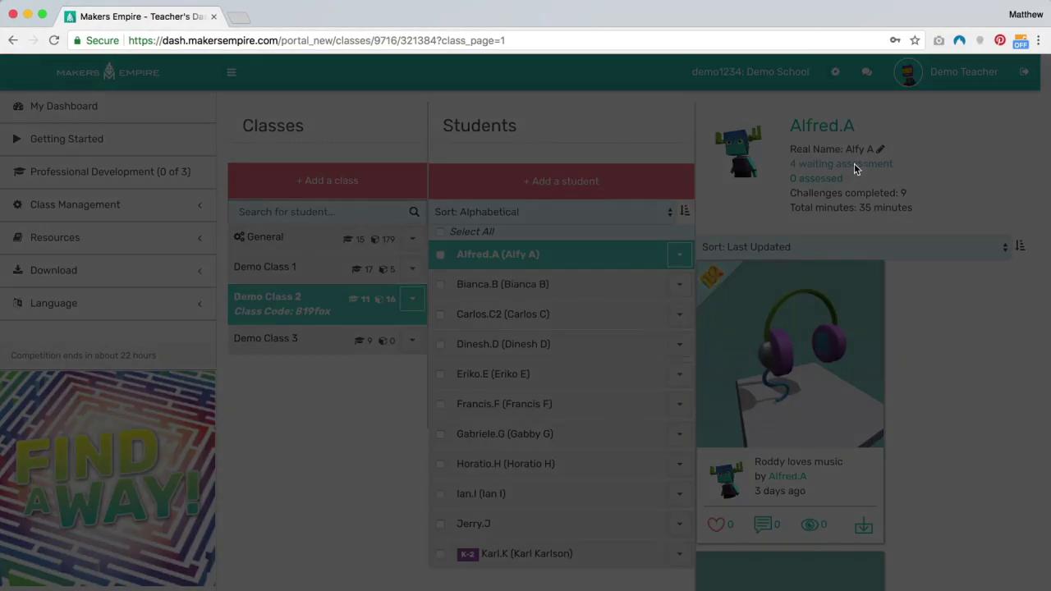
left_click(561, 343)
left_click(563, 351)
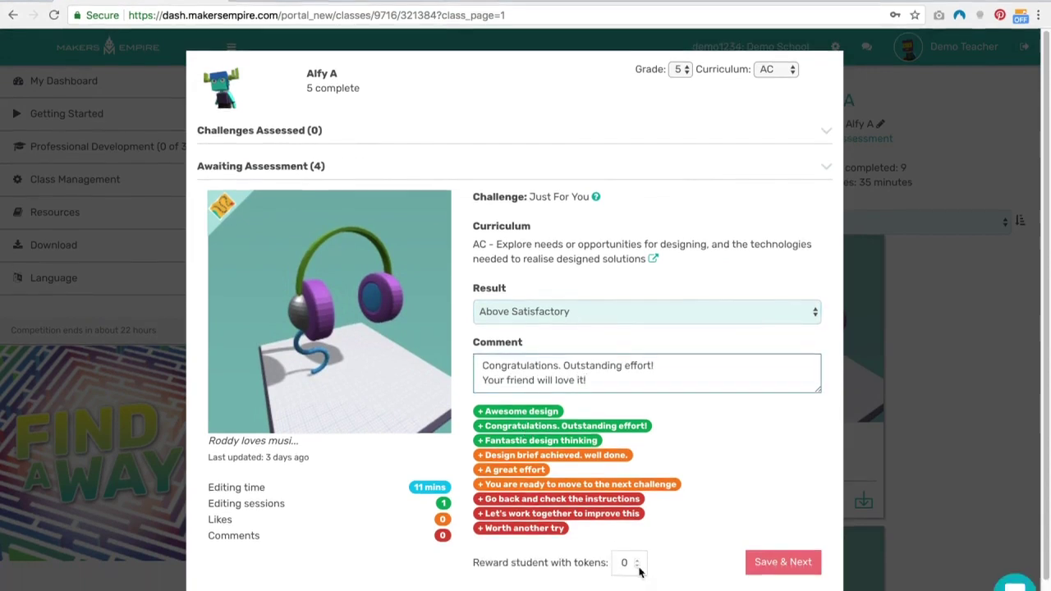
left_click(636, 587)
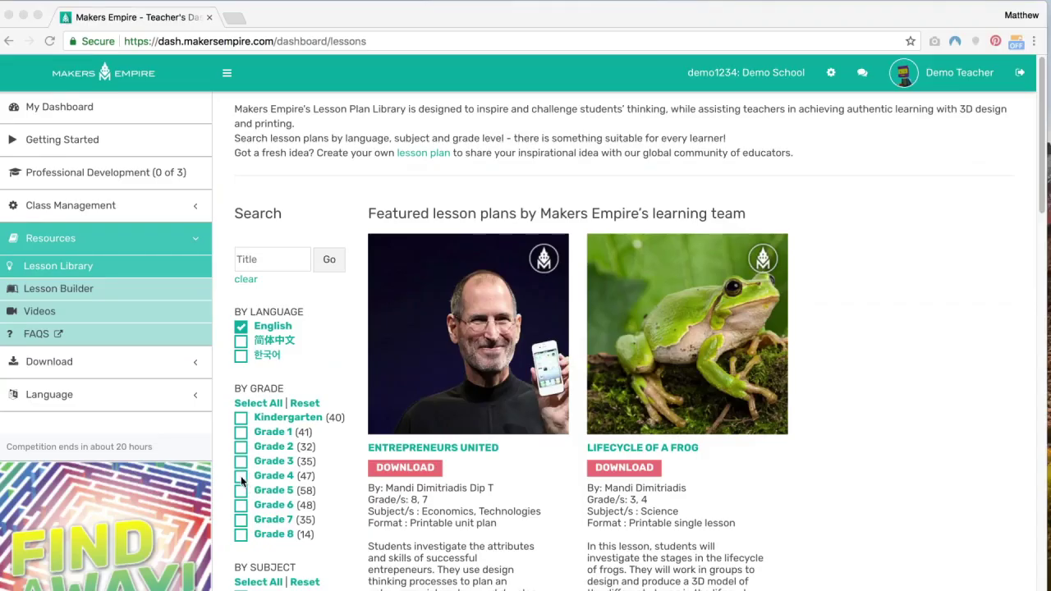
left_click(241, 478)
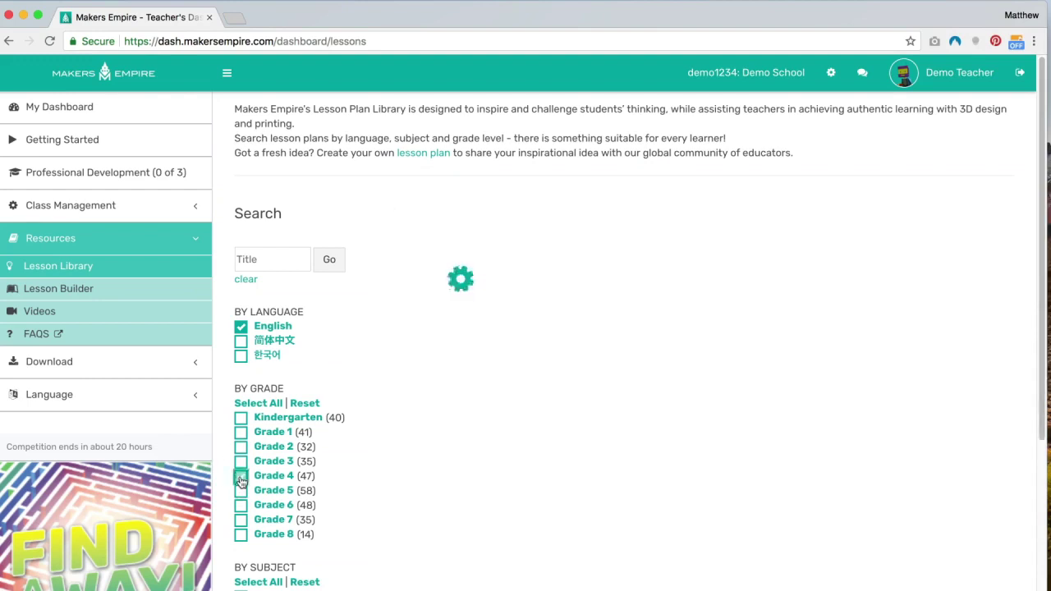
- Add Grade 5, Science and Geography to the lesson filters and open Science Animal Creations
left_click(242, 495)
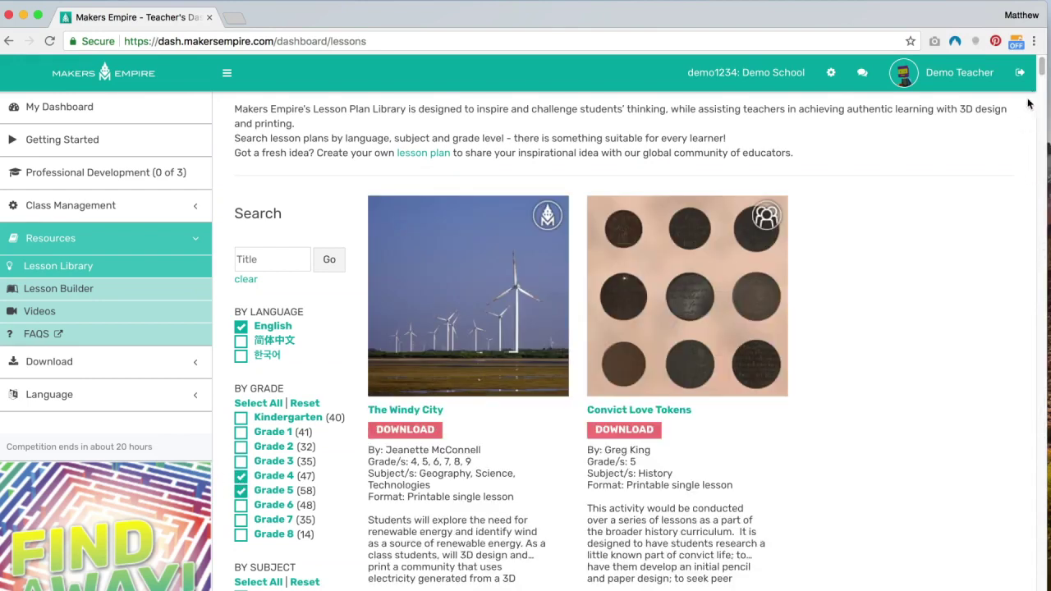
scroll(1041, 70, "down", 3)
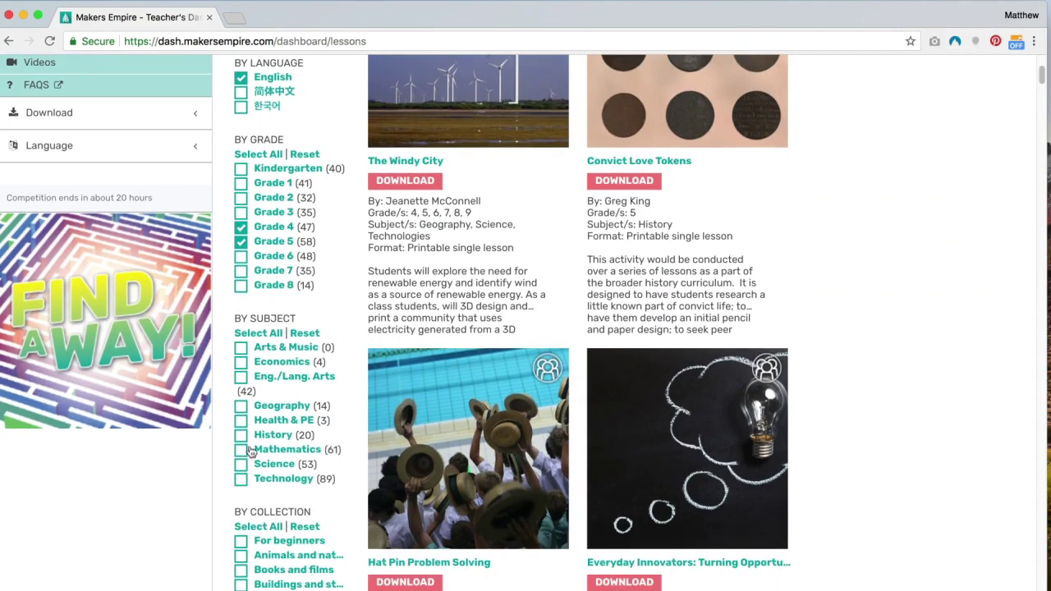
left_click(240, 465)
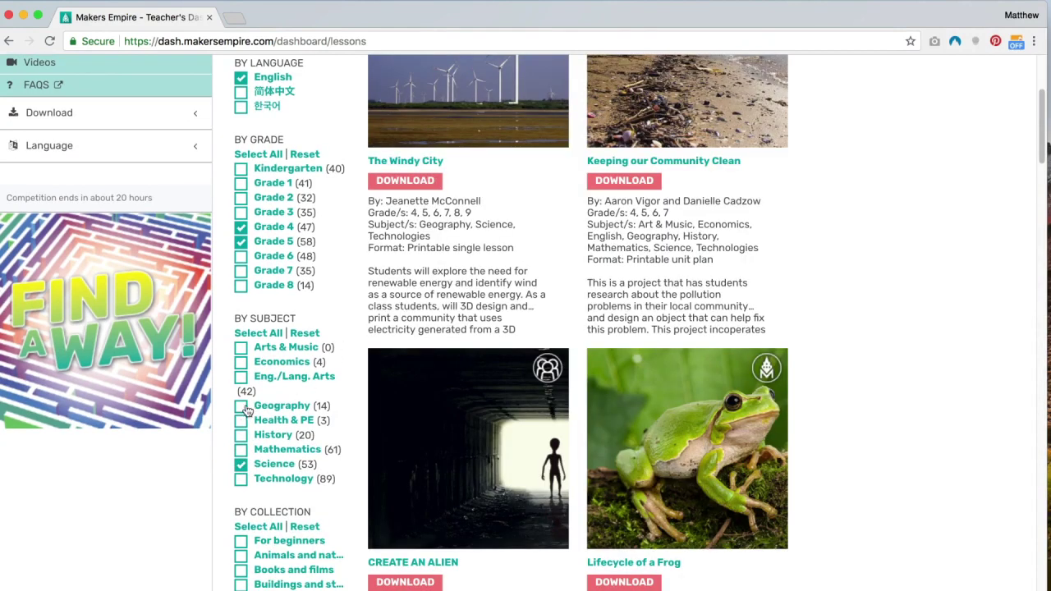
left_click(242, 410)
left_click_drag(1047, 125, 1015, 232)
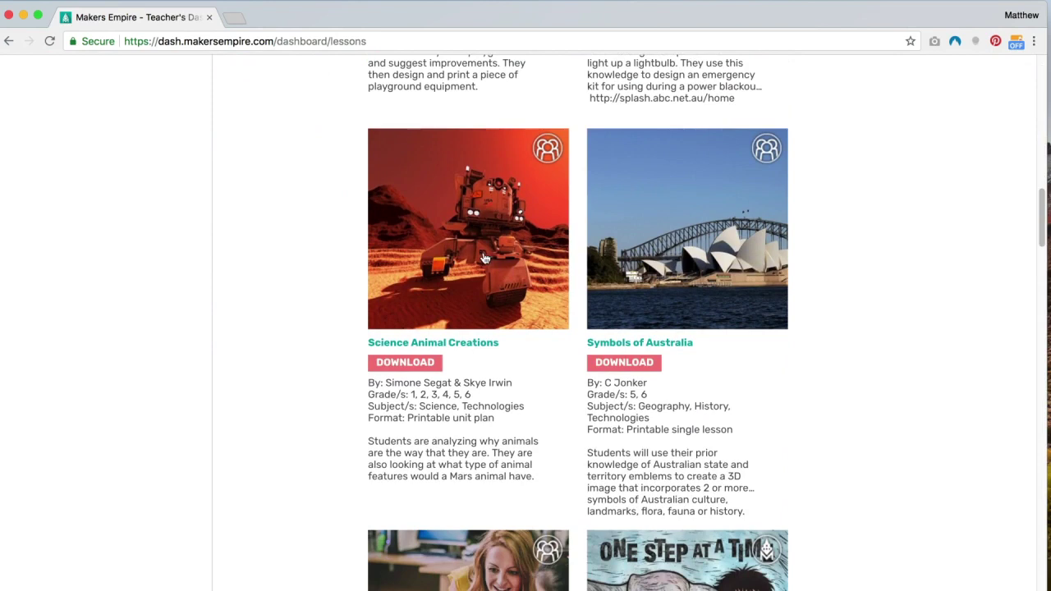
left_click(484, 258)
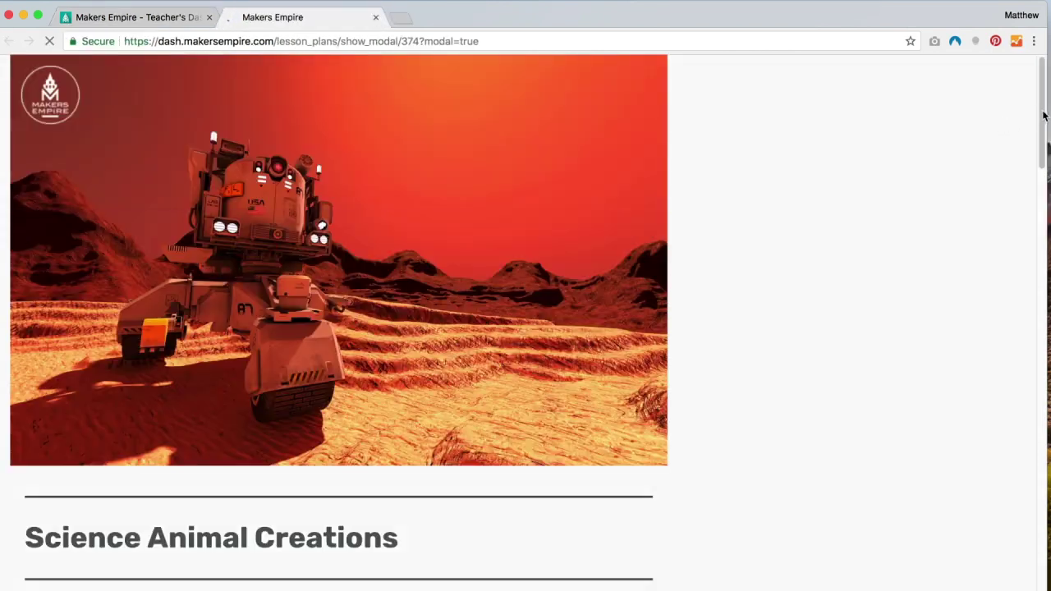
left_click_drag(1040, 115, 1040, 117)
left_click_drag(1039, 124, 1026, 224)
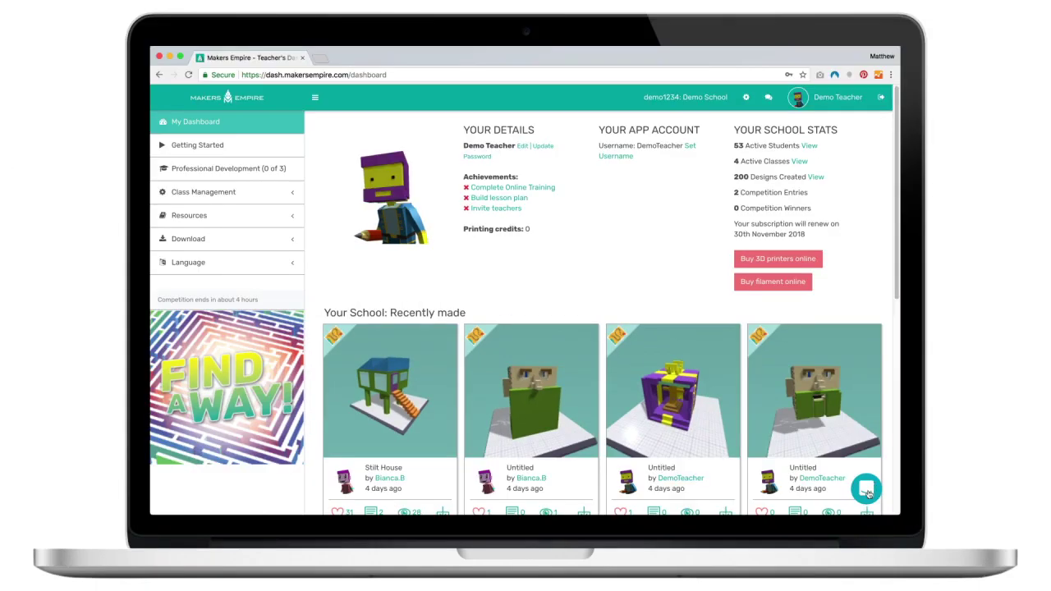
- Start a help chat message 'Hi, How do I add student', then close the chat
left_click(867, 489)
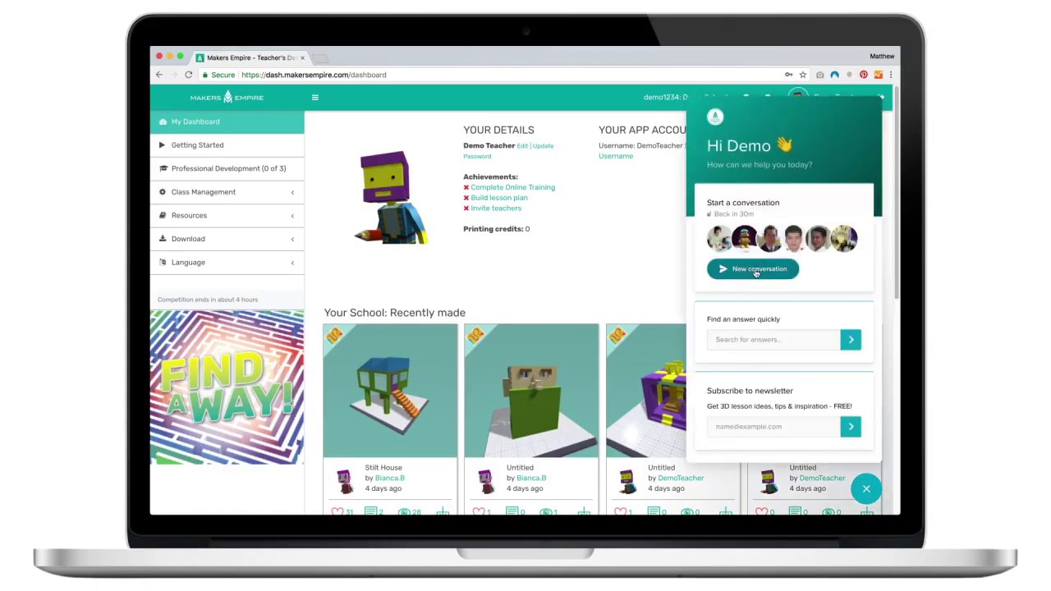
left_click(753, 269)
type("Hi,")
key("shift+Return")
type("How do I add student")
left_click(874, 487)
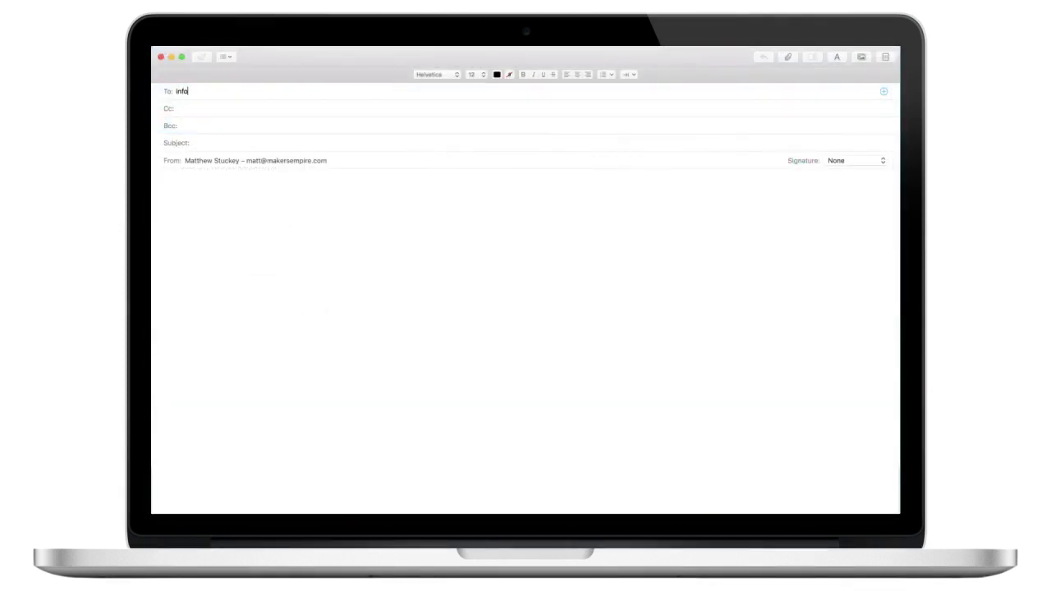
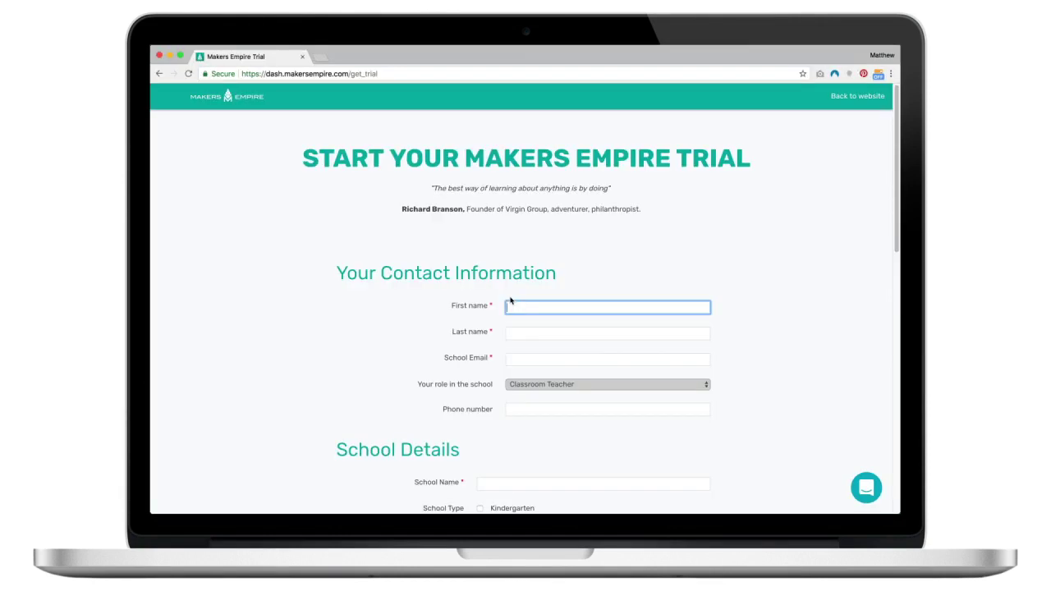
- Enter the first name, last name and school email, and set the role to Curriculum Specialist
type("Demo")
key("Tab")
type("Teacher")
key("Tab")
type("demo.teacher@sch")
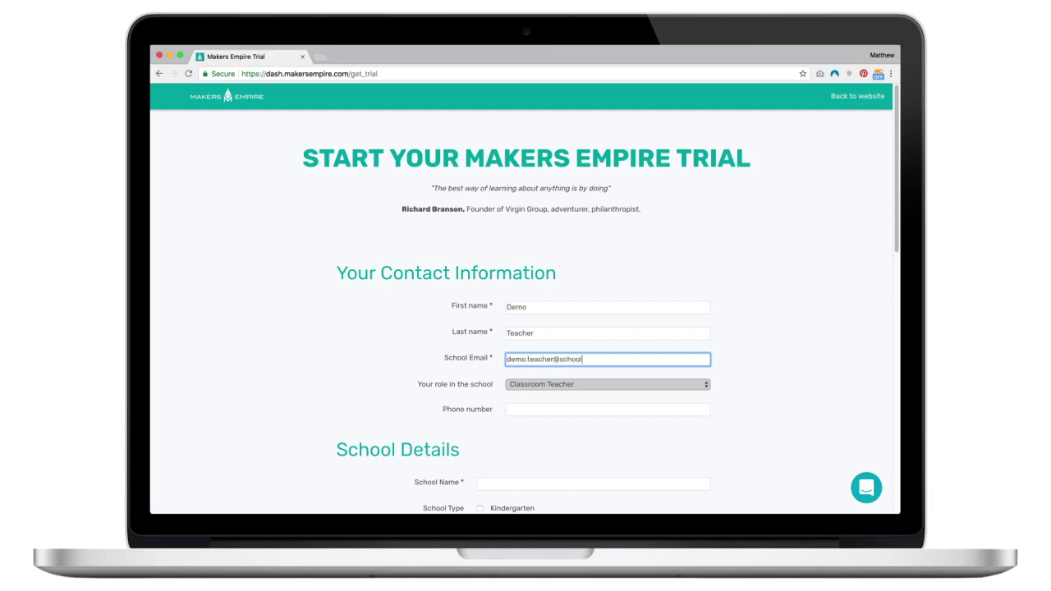
left_click(693, 386)
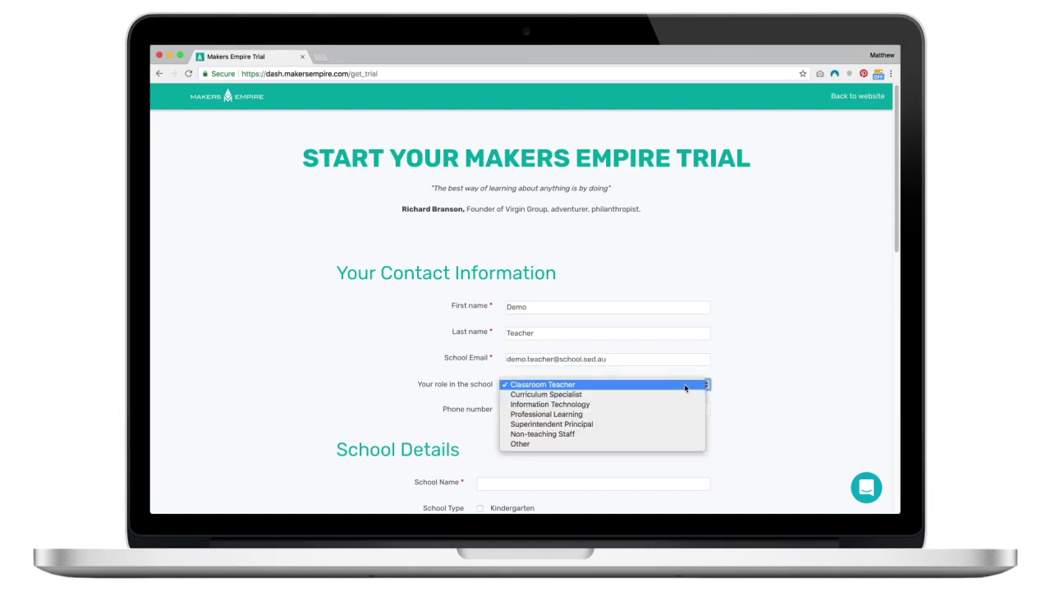
left_click(654, 396)
left_click(555, 409)
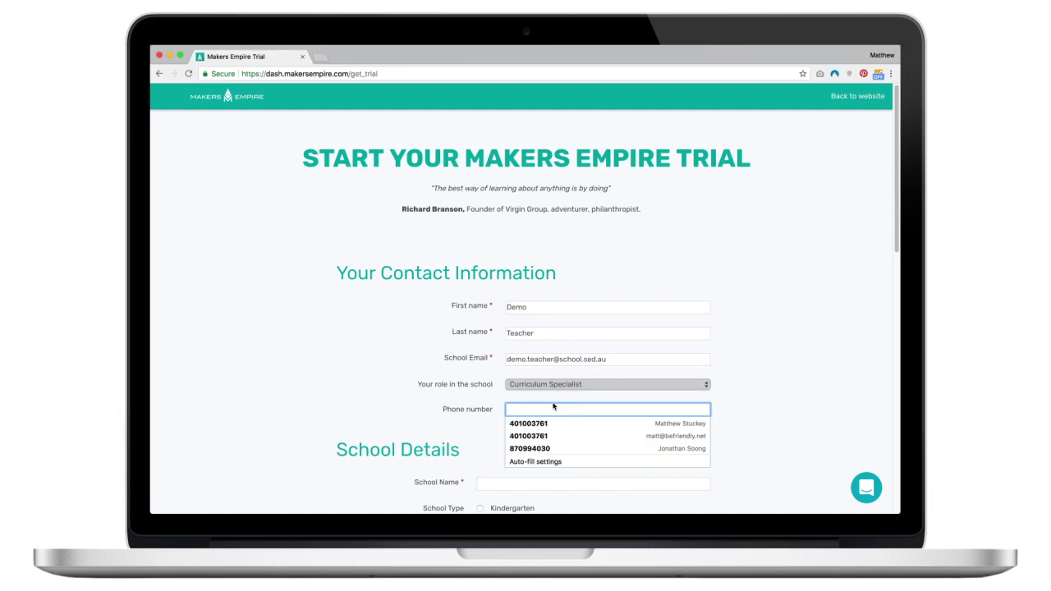